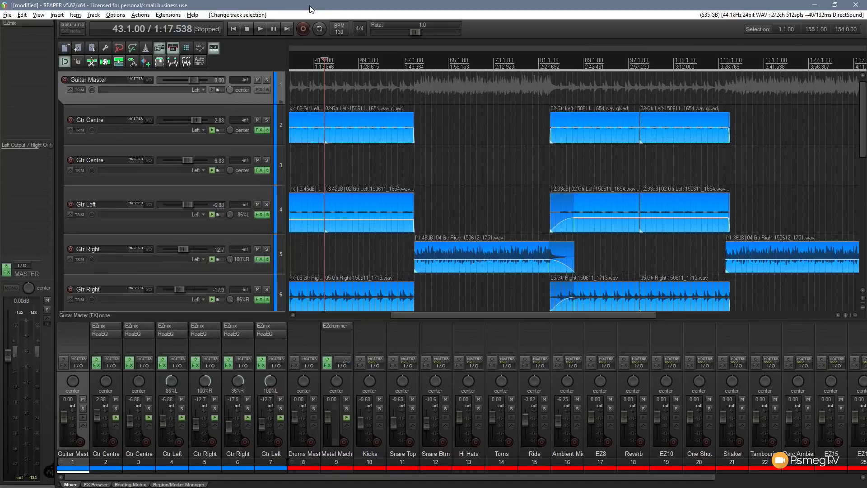
Filter the FX Browser for 'visual' and drop VST3: Neutron 2 Visual Mixer onto the master track
click(95, 485)
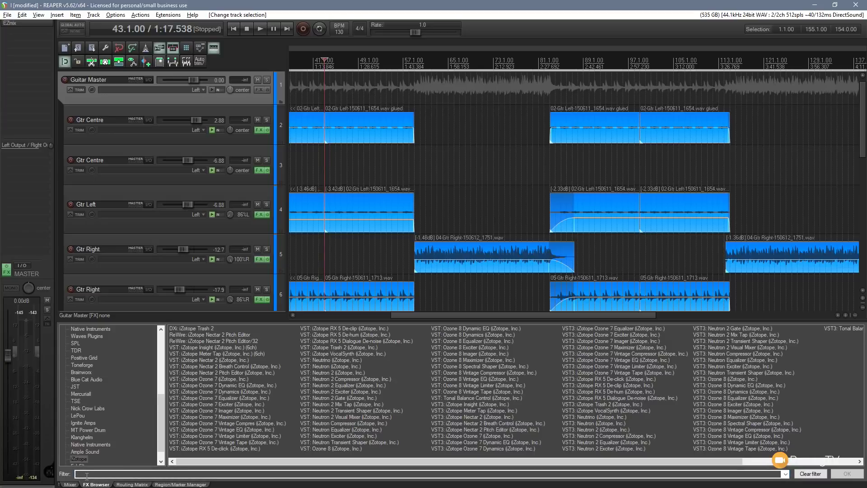
text(visual)
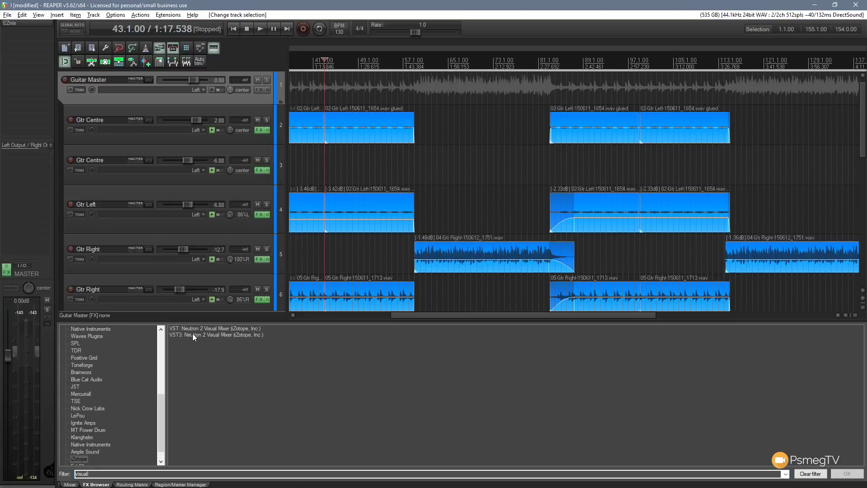
drag(192, 334, 14, 32)
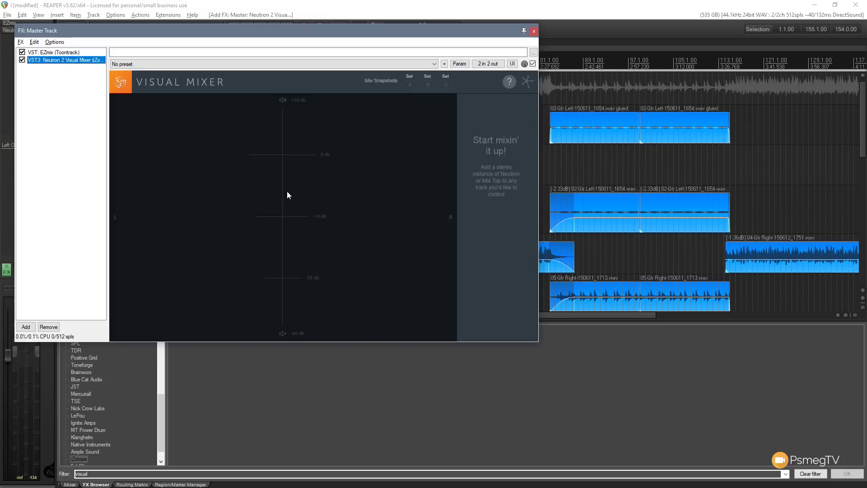
Insert VST3: Neutron 2 on track 2 Gtr Centre and dismiss its Preset Manager
click(533, 31)
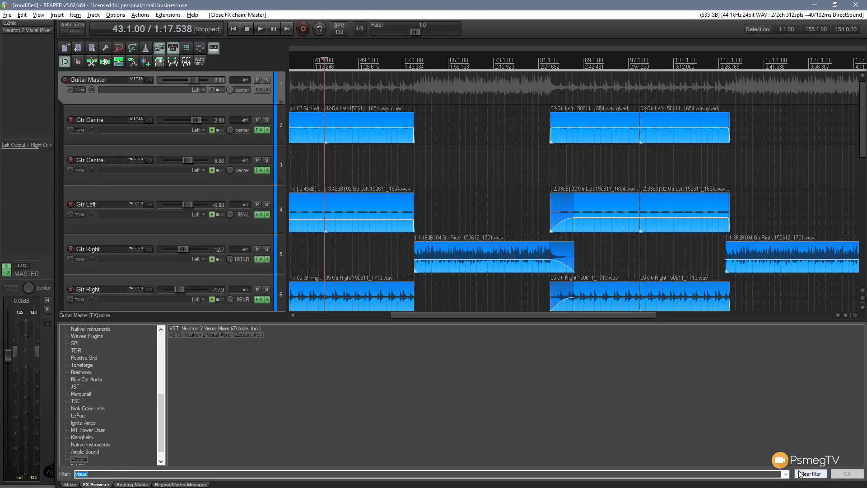
key(BackSpace)
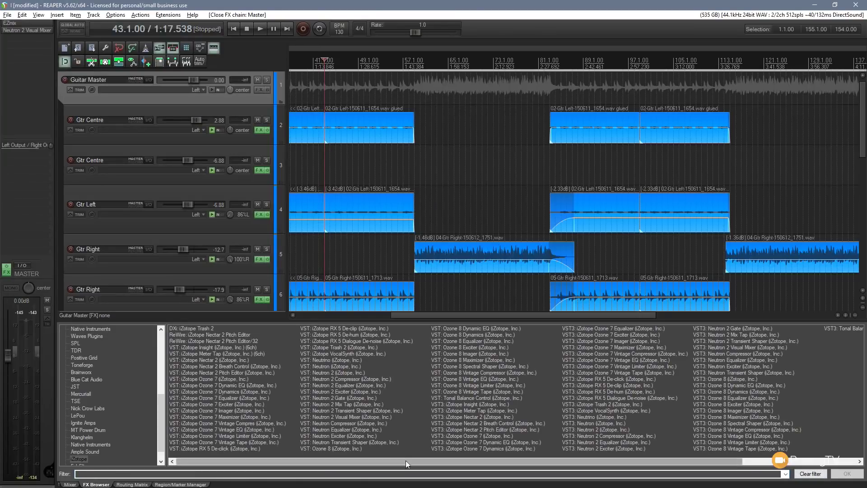
drag(406, 459, 565, 462)
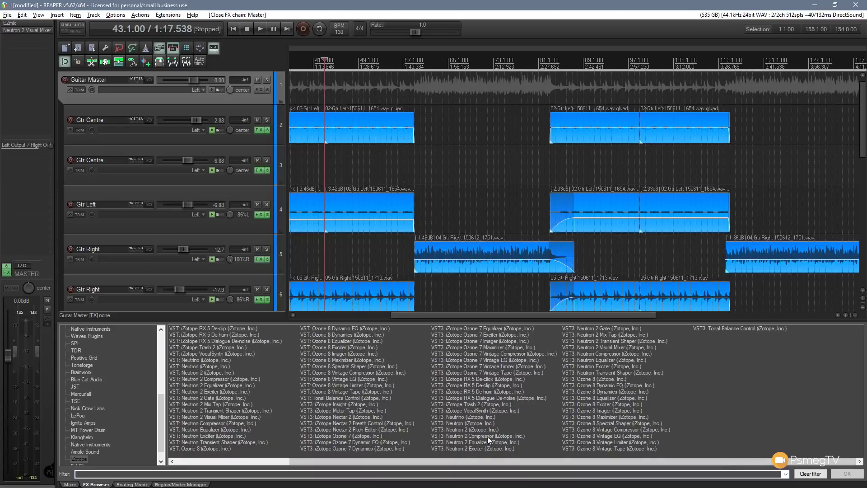
drag(453, 430, 388, 191)
drag(250, 142, 250, 143)
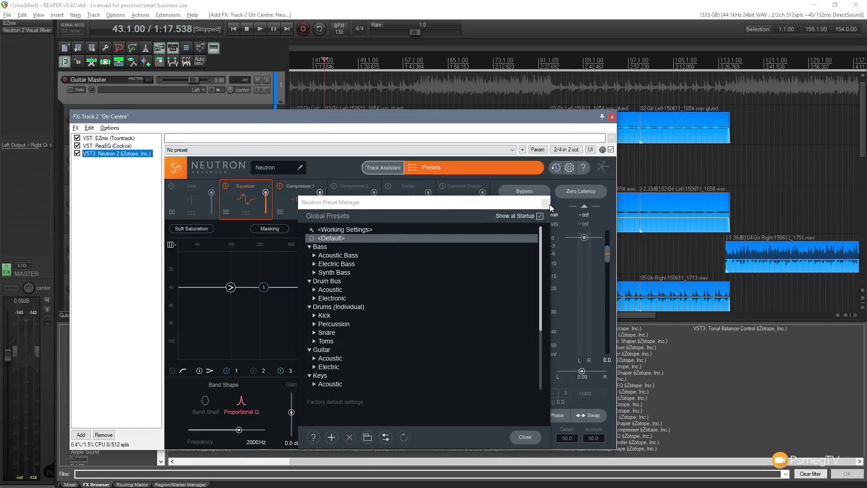
click(545, 203)
drag(389, 115, 403, 55)
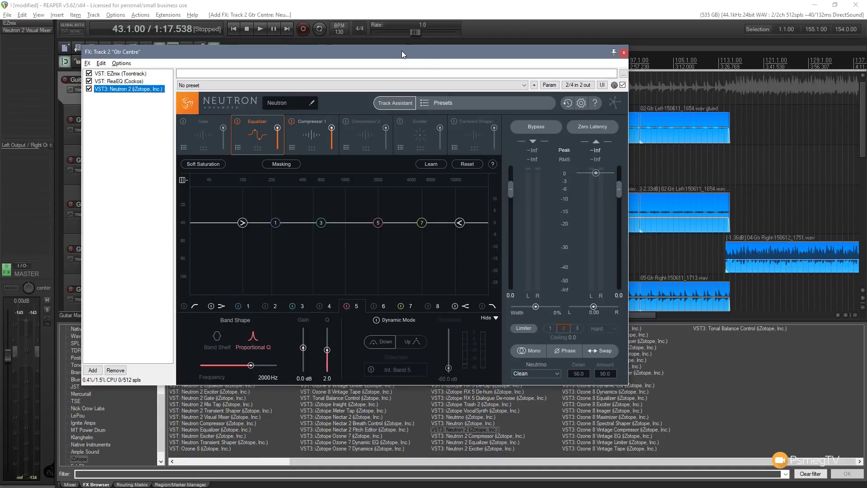
Bring up the master Neutron 2 Visual Mixer and rename its 'Neutron' source to 'Centre Guitar'
click(624, 53)
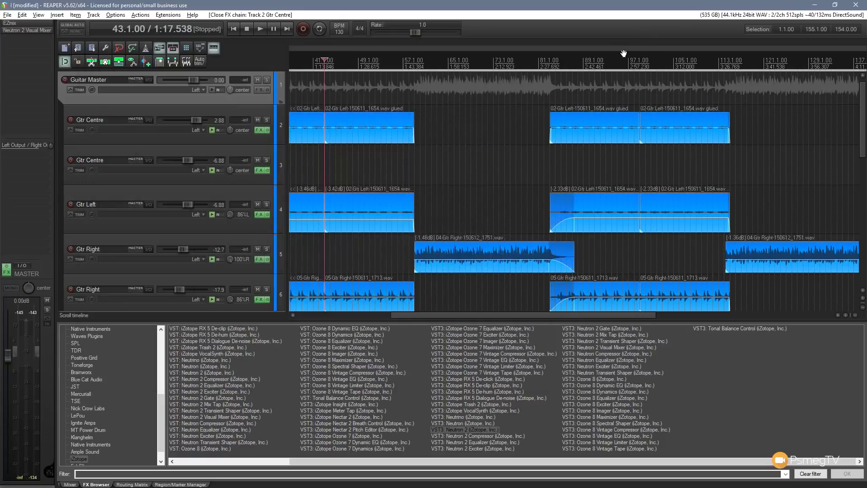
click(17, 29)
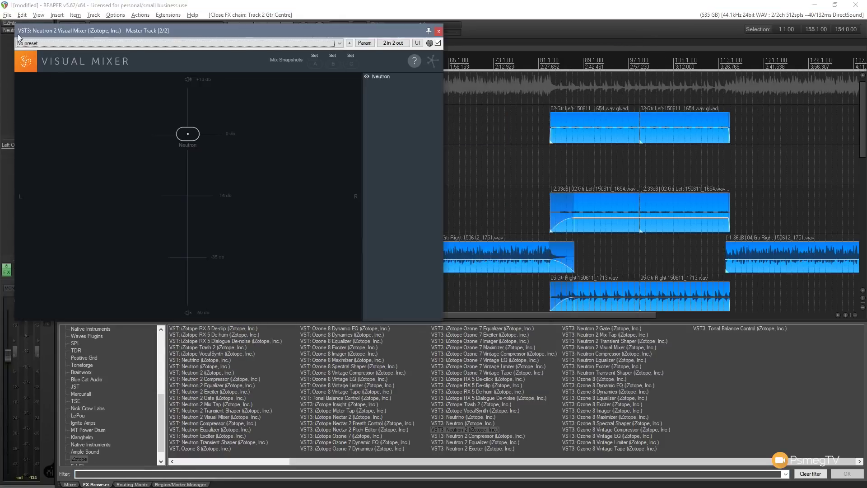
double_click(387, 78)
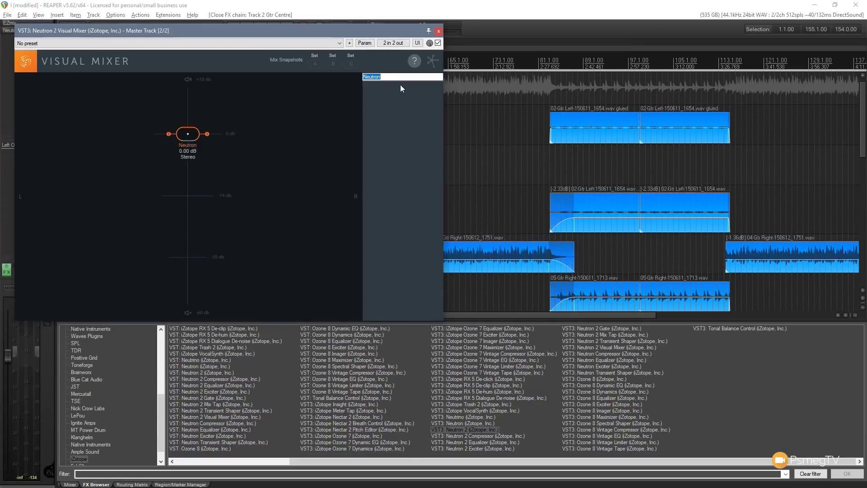
text(Centre Guitar)
key(Return)
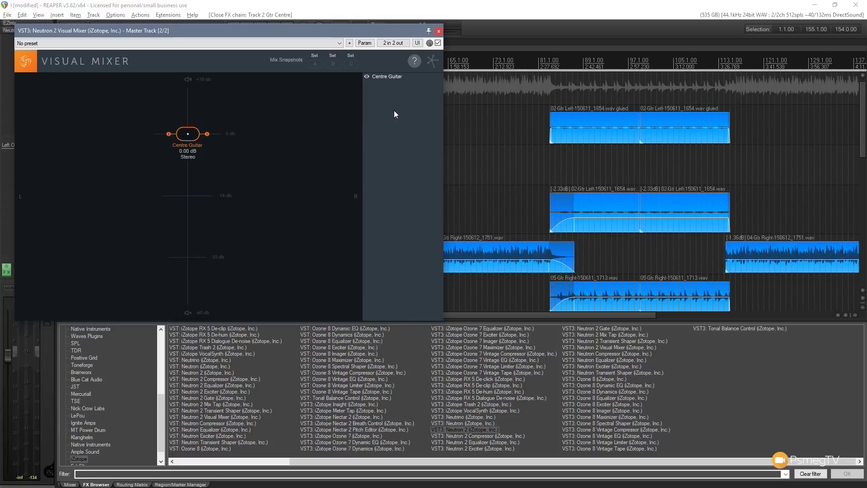
drag(253, 30, 352, 51)
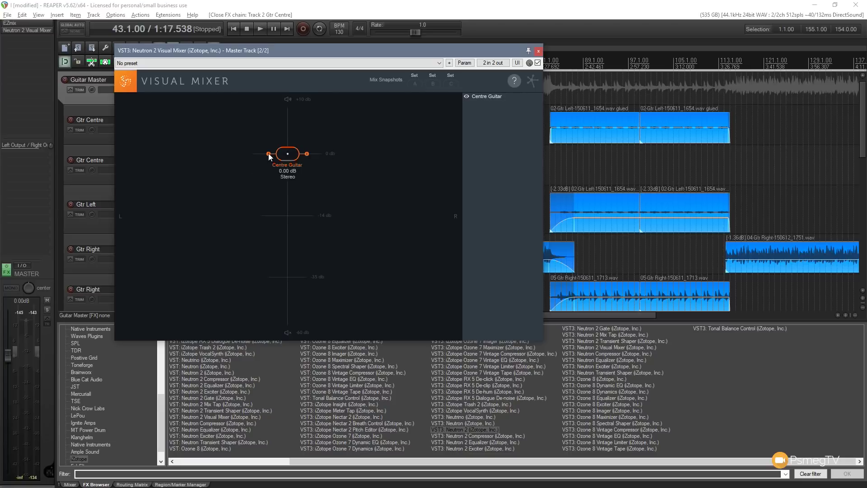
Show the channel mixer strips alongside the Visual Mixer window
drag(316, 51, 467, 56)
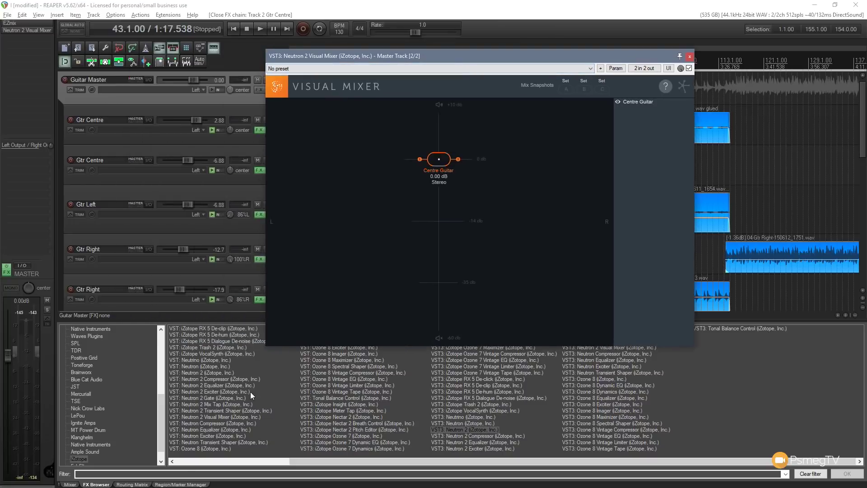
click(73, 484)
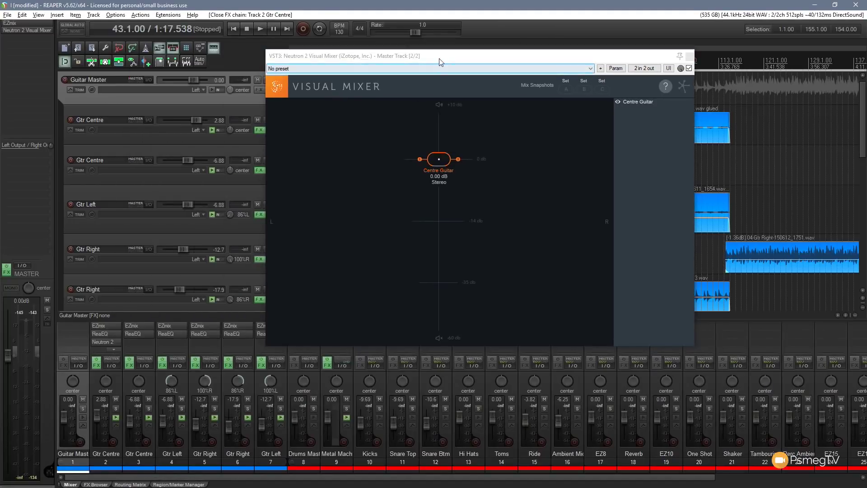
drag(440, 59, 358, 57)
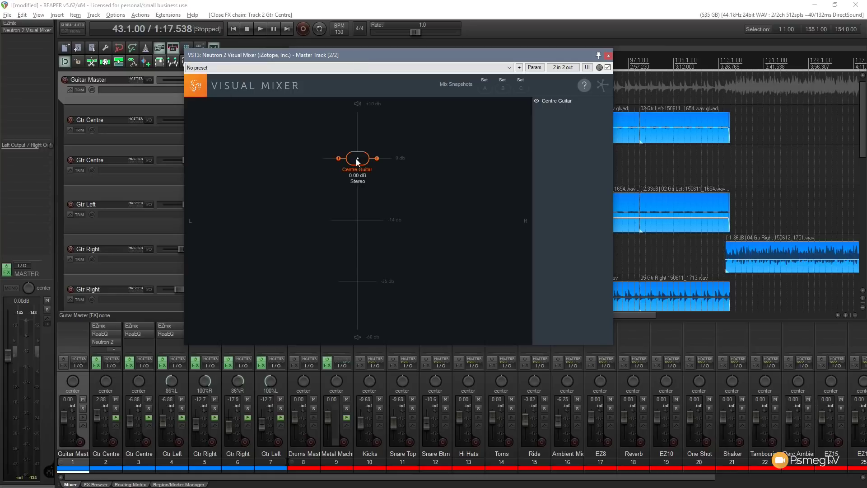
Try Centre Guitar near +5 dB, below 0 dB, panned and narrowed, then return it to 0 dB centre
drag(357, 159, 359, 128)
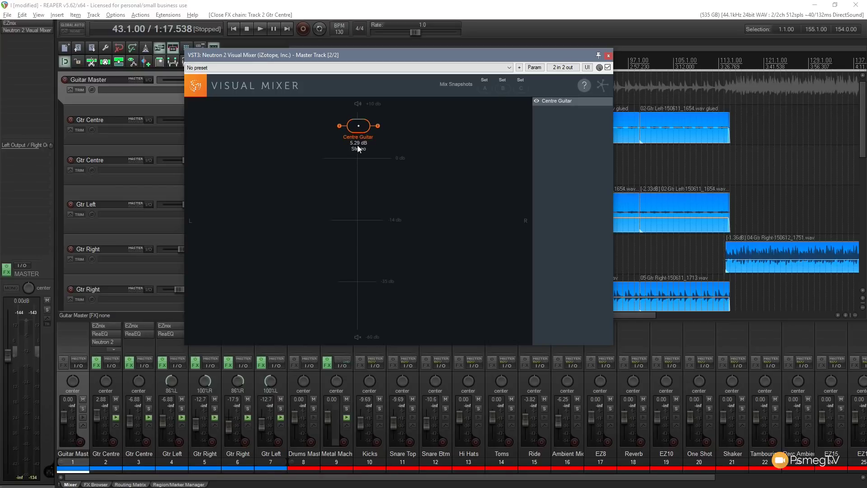
drag(361, 158, 359, 176)
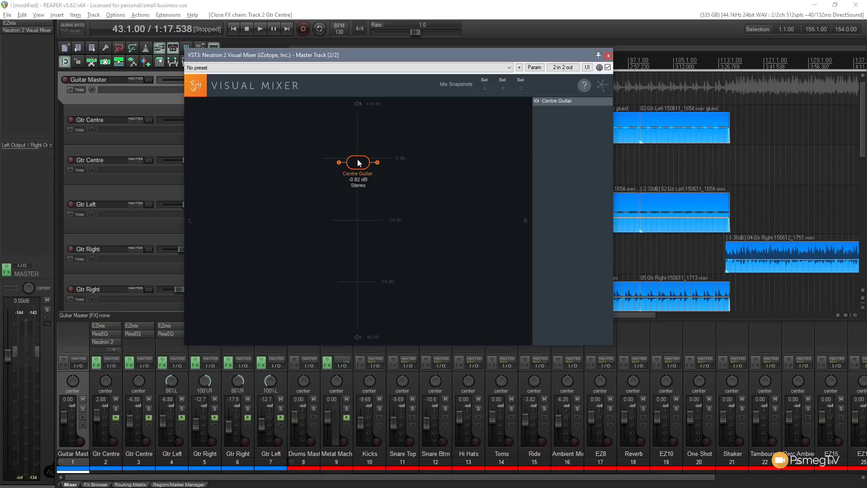
drag(360, 163, 485, 169)
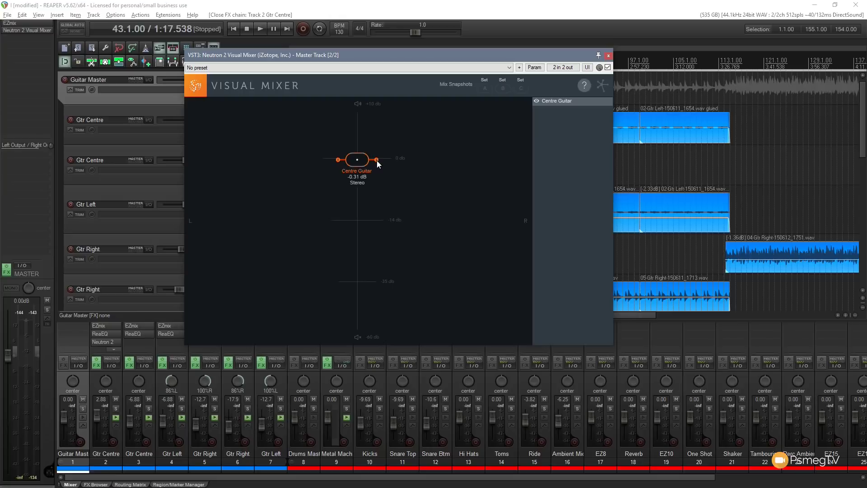
drag(377, 161, 373, 161)
drag(355, 162, 276, 161)
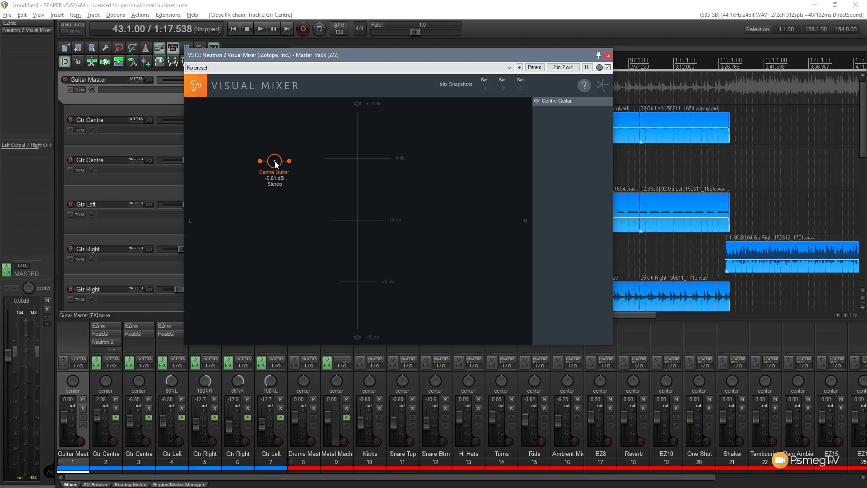
drag(357, 165, 359, 161)
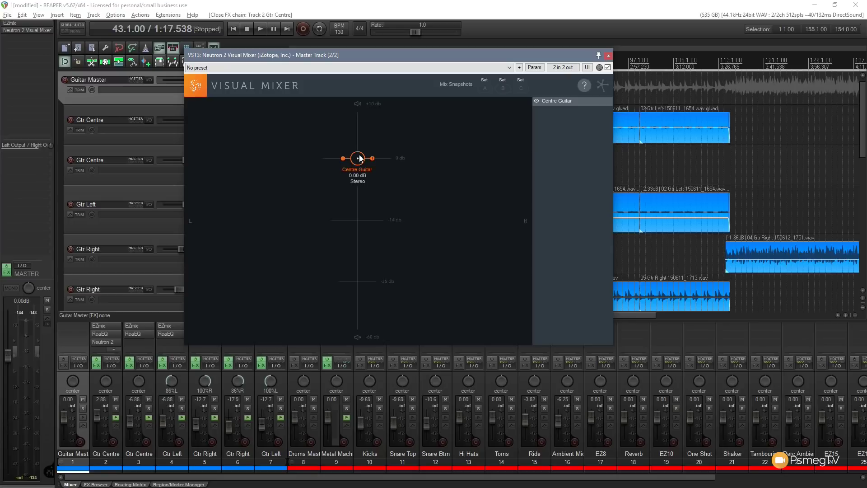
drag(399, 55, 625, 93)
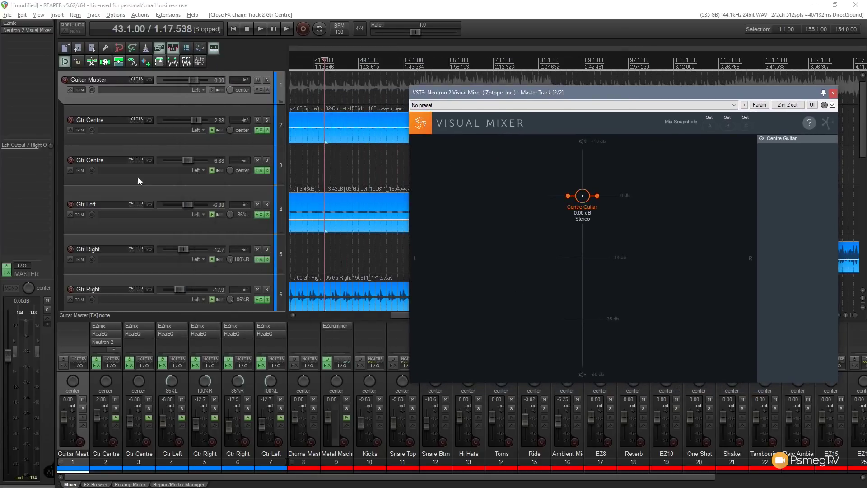
Solo Gtr Centre, play and stop the session, then raise Ambient Gtr to about 4.19 dB
click(267, 120)
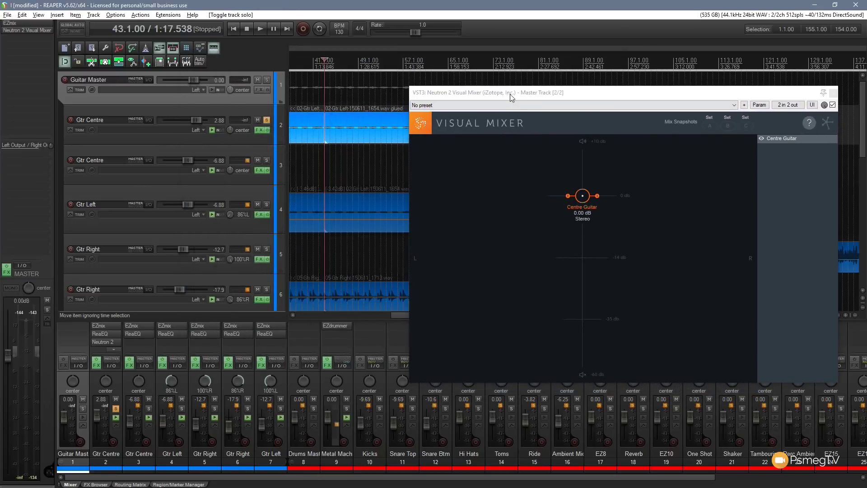
drag(510, 94, 279, 174)
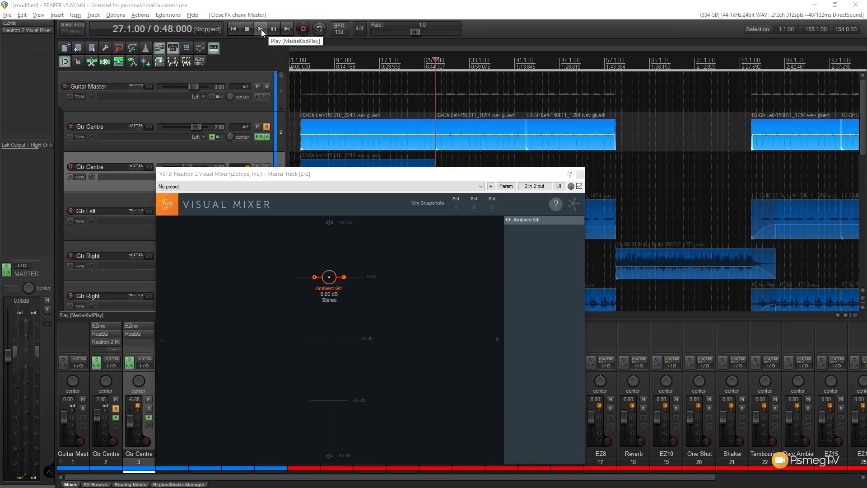
click(261, 28)
click(311, 175)
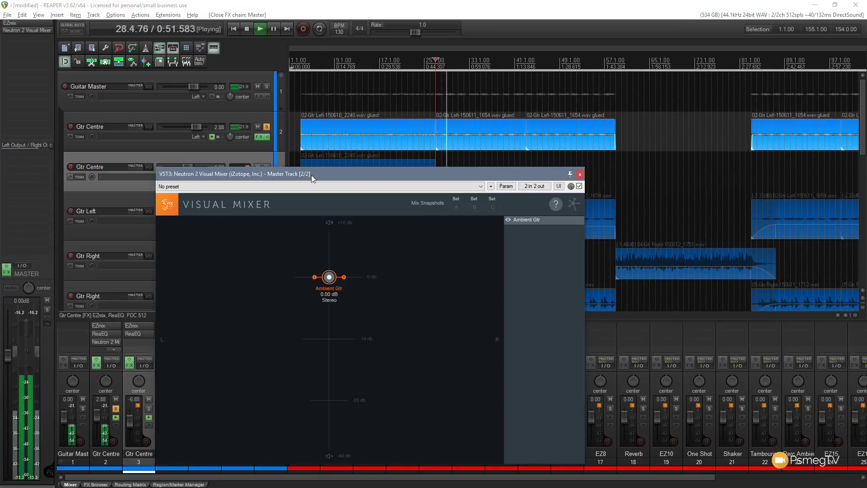
click(247, 29)
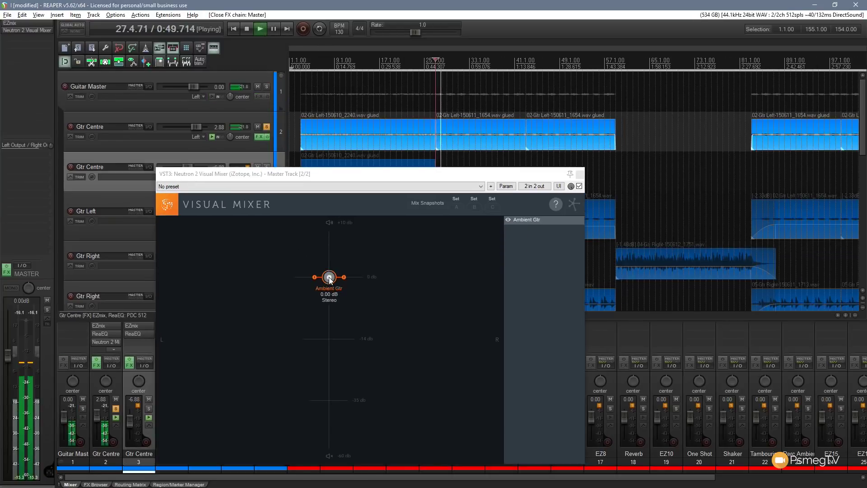
drag(329, 278, 328, 243)
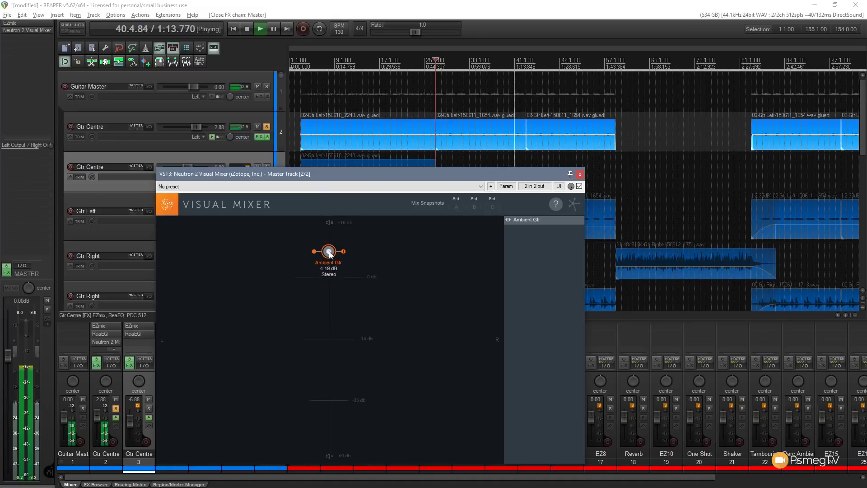
Stop playback and widen Ambient Gtr's stereo spread, leaving it at -0.20 dB
key(space)
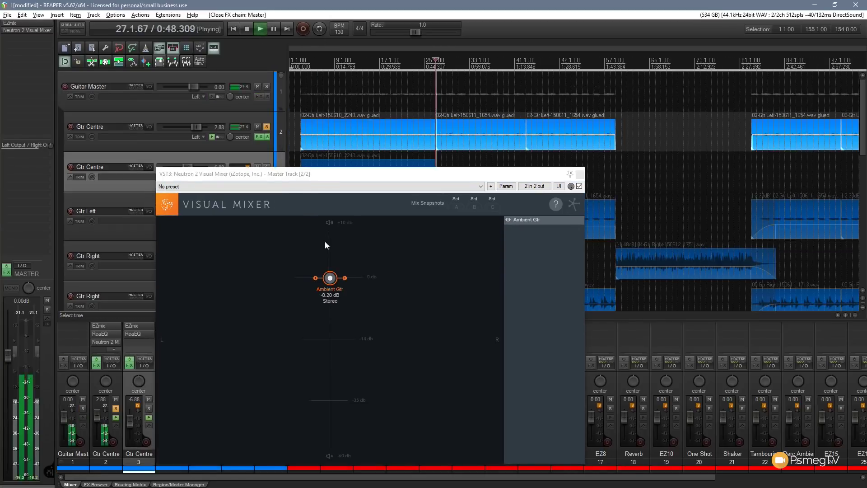
drag(345, 278, 354, 279)
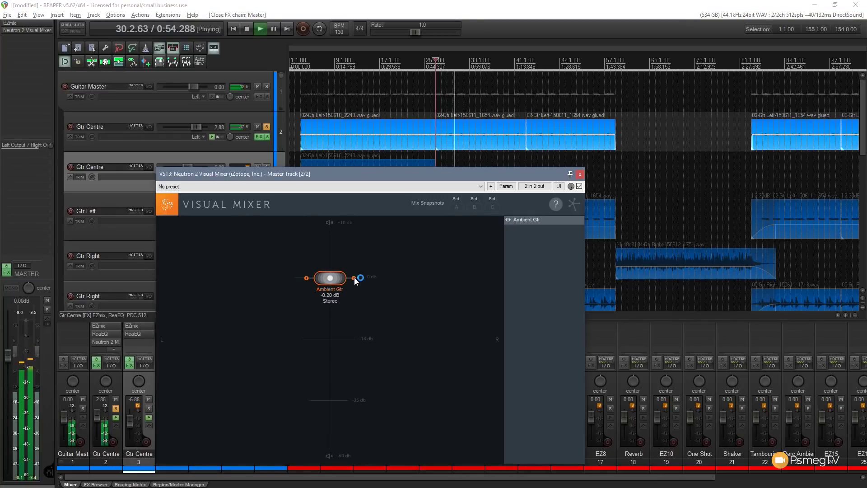
Narrow Ambient Gtr's stereo width again and stop playback back at the start
mouse_move(354, 279)
mouse_down()
mouse_move(346, 279)
mouse_move(365, 277)
mouse_move(257, 272)
mouse_move(207, 280)
mouse_move(199, 295)
mouse_move(277, 306)
mouse_move(453, 302)
mouse_move(437, 267)
mouse_move(383, 265)
mouse_move(330, 280)
mouse_move(339, 278)
mouse_up()
key(space)
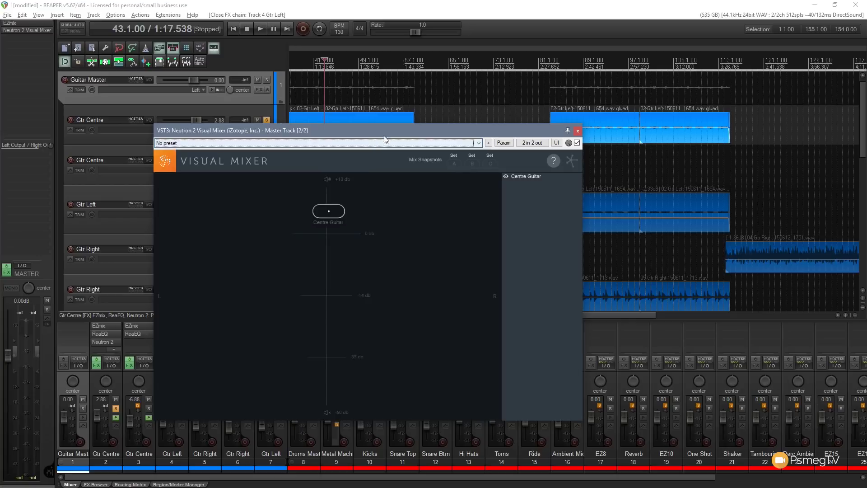
Move the Visual Mixer window aside to uncover the guitar tracks
drag(393, 130, 515, 88)
Drop Neutron 2 Mix Tap onto track 4 Gtr Left and name the instance 'Gtr Left'
click(698, 91)
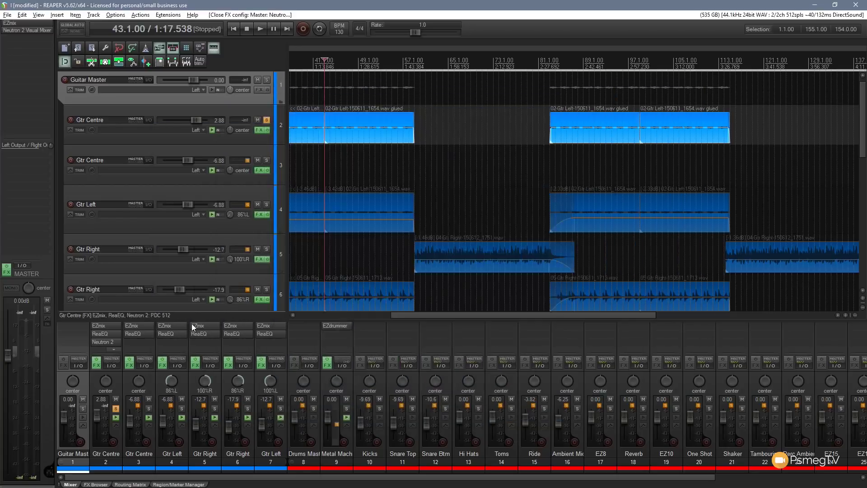
click(94, 484)
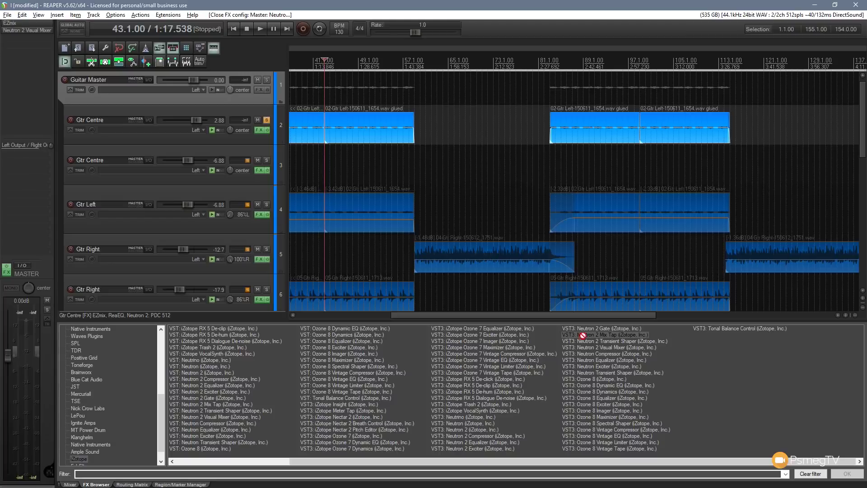
drag(586, 335, 299, 232)
drag(251, 194, 251, 193)
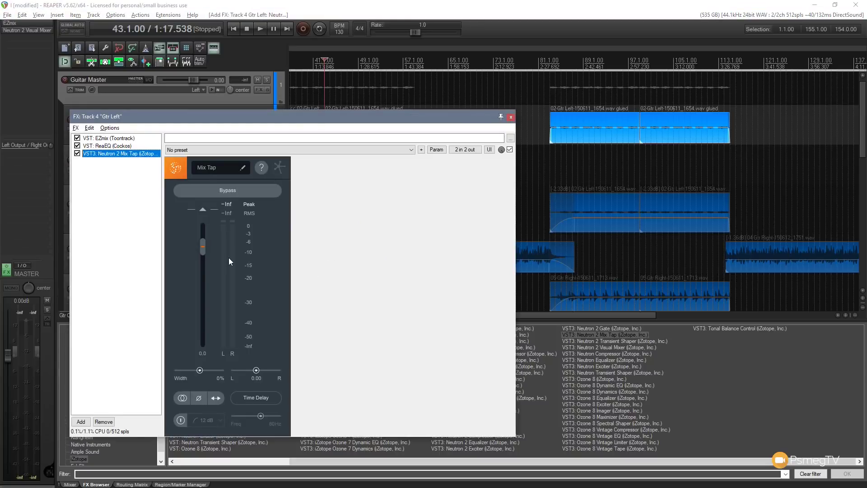
click(225, 169)
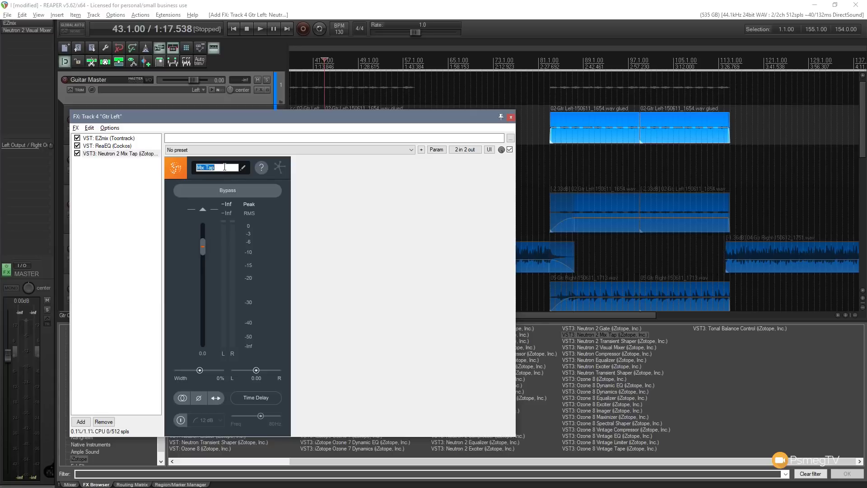
text(Gtr Left)
key(Return)
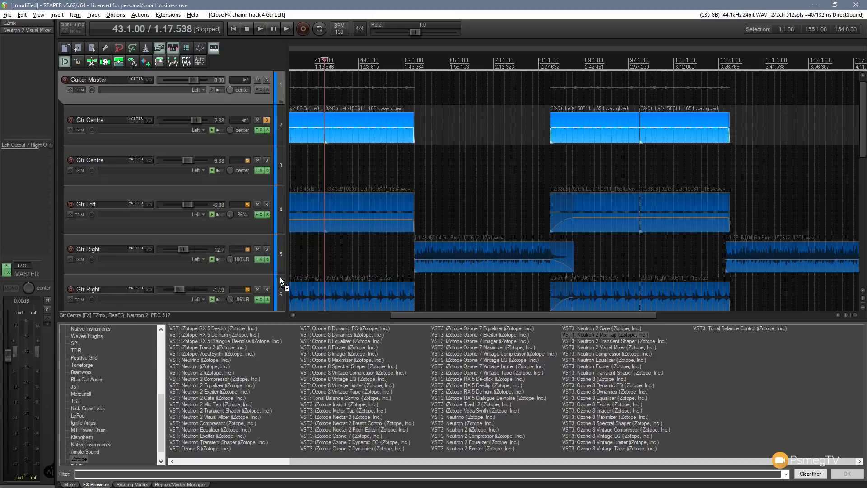
Add Neutron 2 Mix Tap to the Gtr Right track, naming the instance 'Gtr Right'
drag(261, 268, 261, 269)
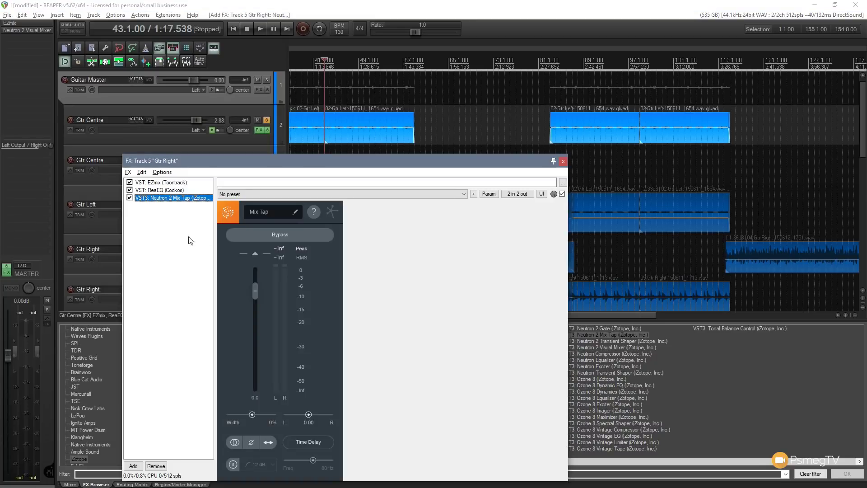
click(280, 215)
text(Gt)
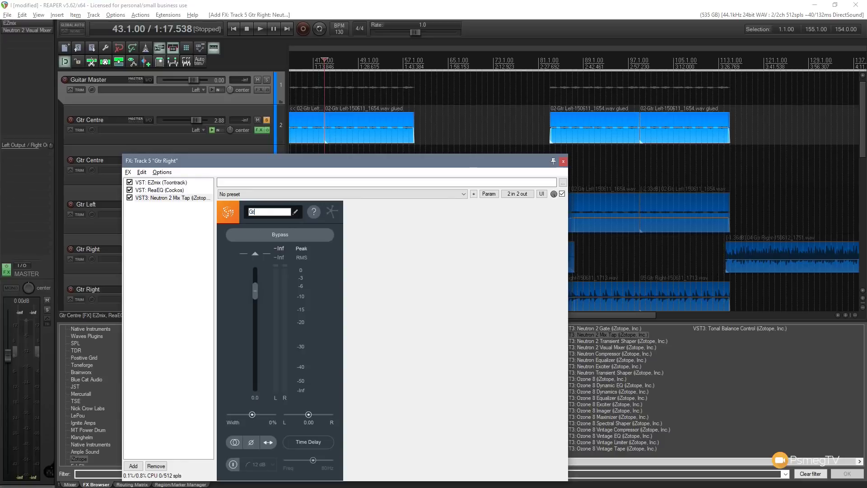
text(r Right)
key(Return)
click(563, 161)
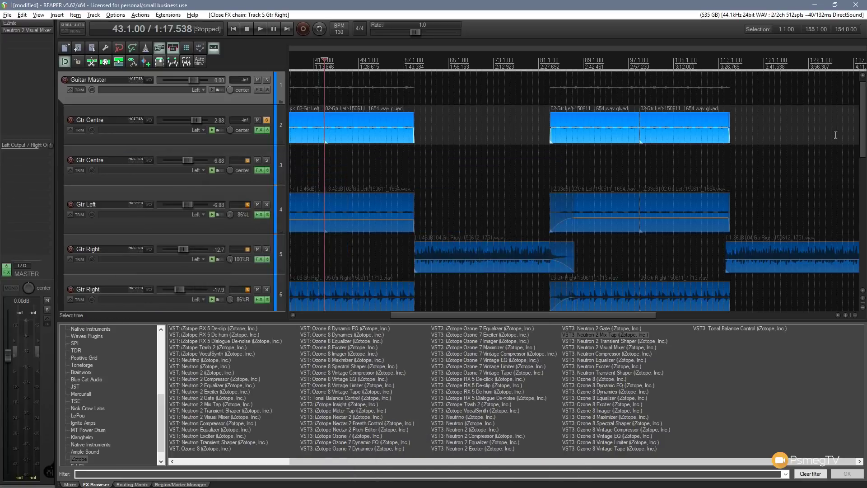
Add Neutron 2 Mix Tap to the Bass Master track, naming the instance Bass Master
drag(863, 135, 858, 212)
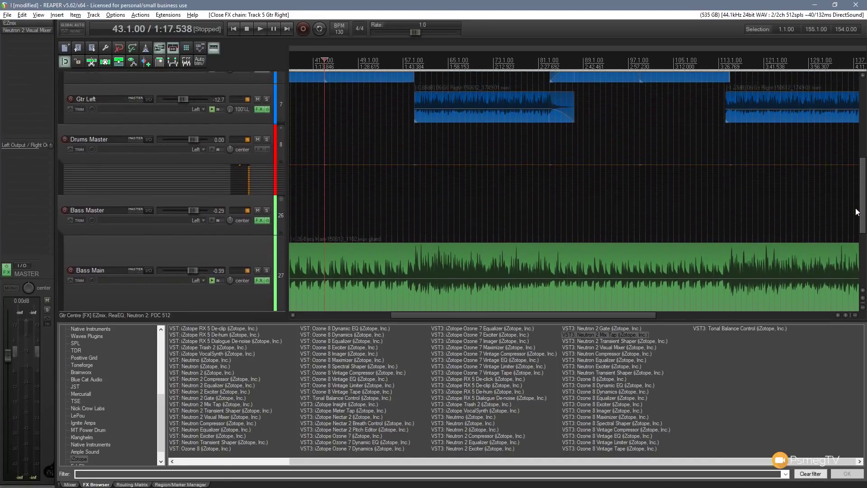
click(187, 133)
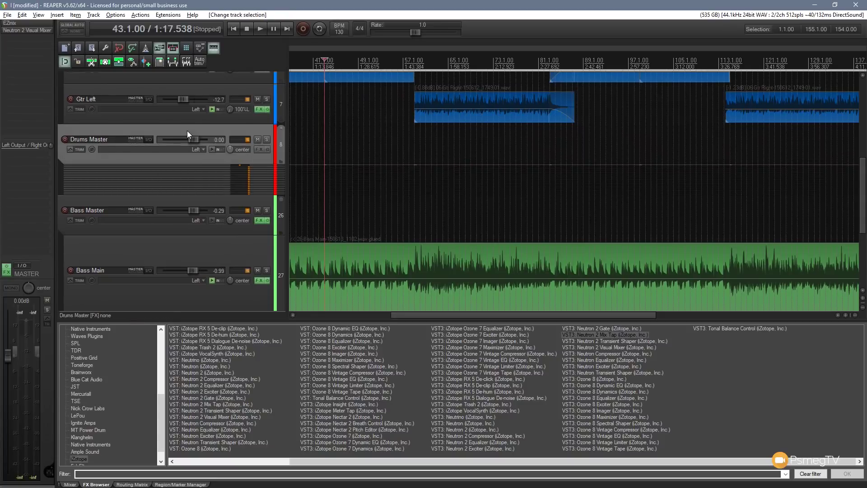
click(217, 205)
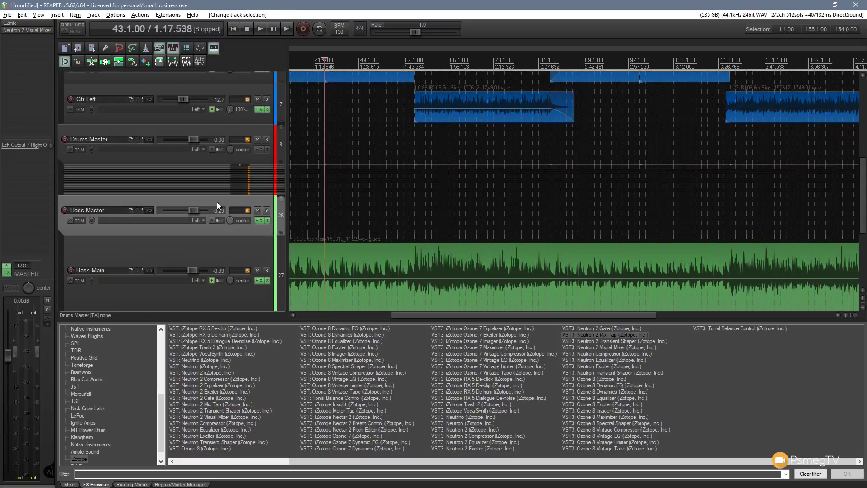
drag(596, 335, 221, 200)
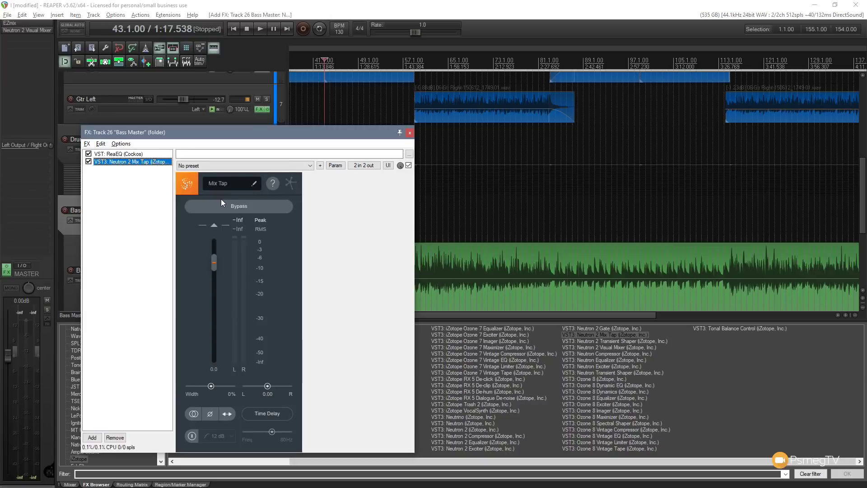
click(234, 188)
text(Ba)
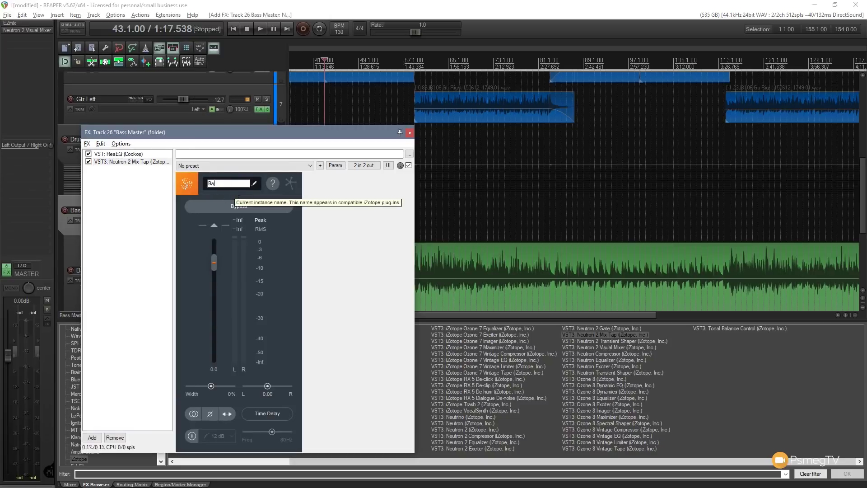
text(ss Baster)
key(Return)
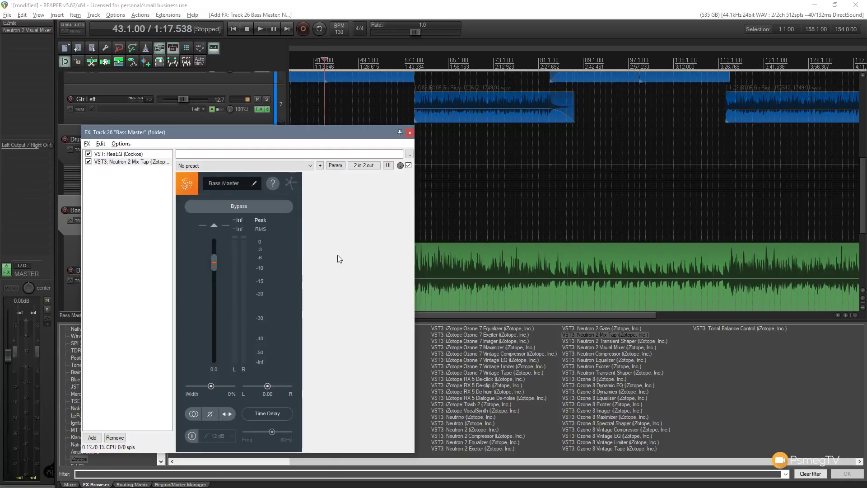
click(409, 133)
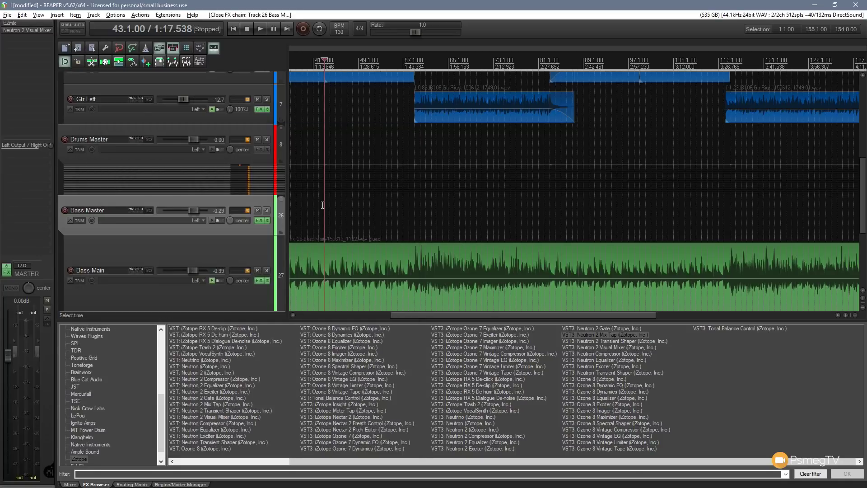
Open the master Visual Mixer and pan Gtr Right to the right and Gtr Left to the left
click(19, 32)
drag(575, 87, 392, 88)
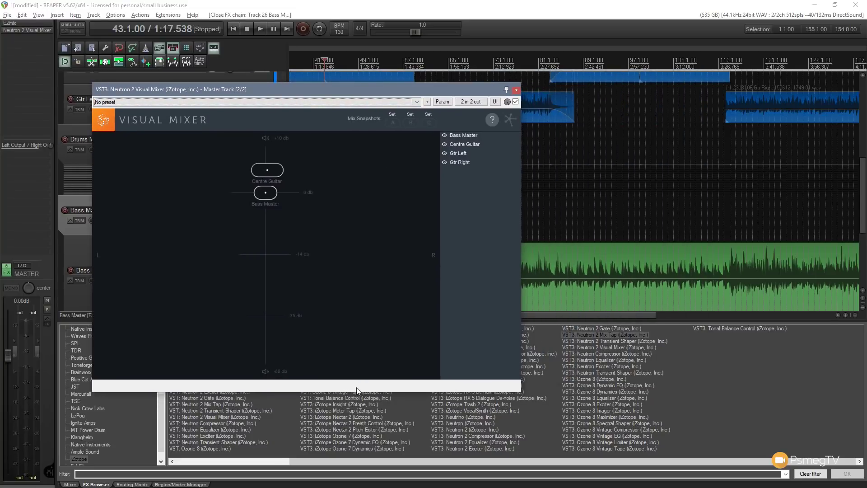
drag(355, 392, 356, 380)
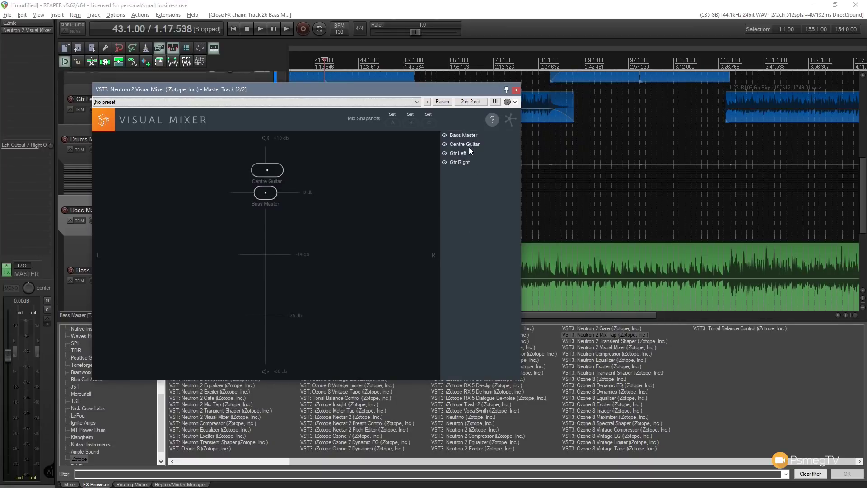
click(459, 161)
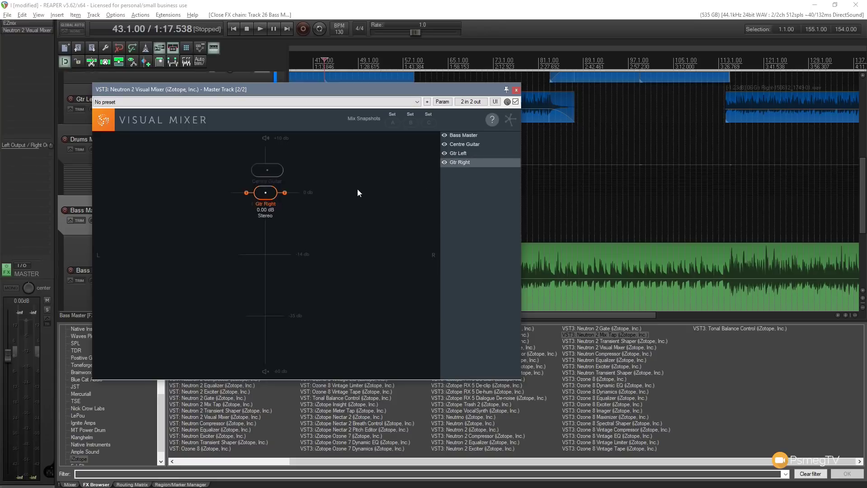
drag(276, 194, 212, 195)
click(458, 153)
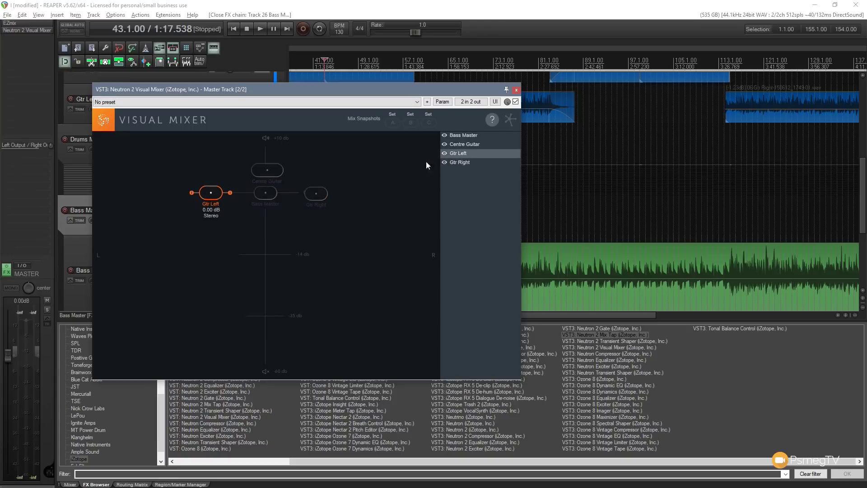
Narrow the Bass Master stereo width and widen the Gtr Right and Gtr Left images
click(265, 194)
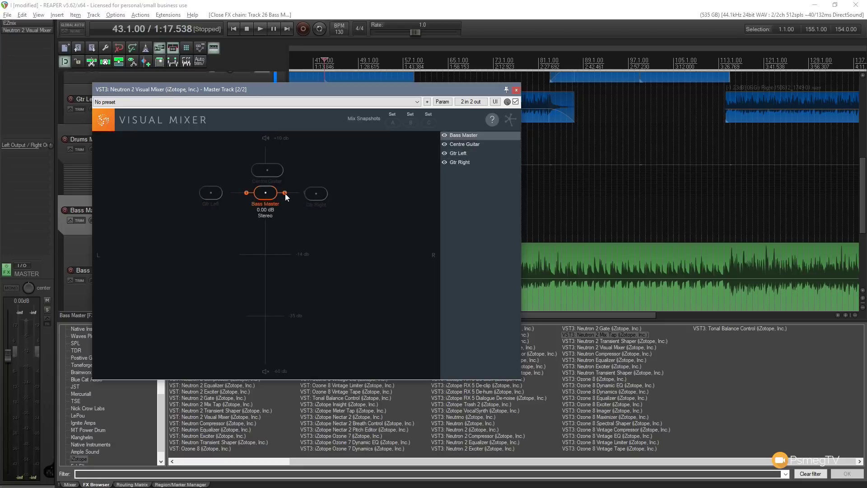
drag(284, 193, 277, 194)
click(317, 195)
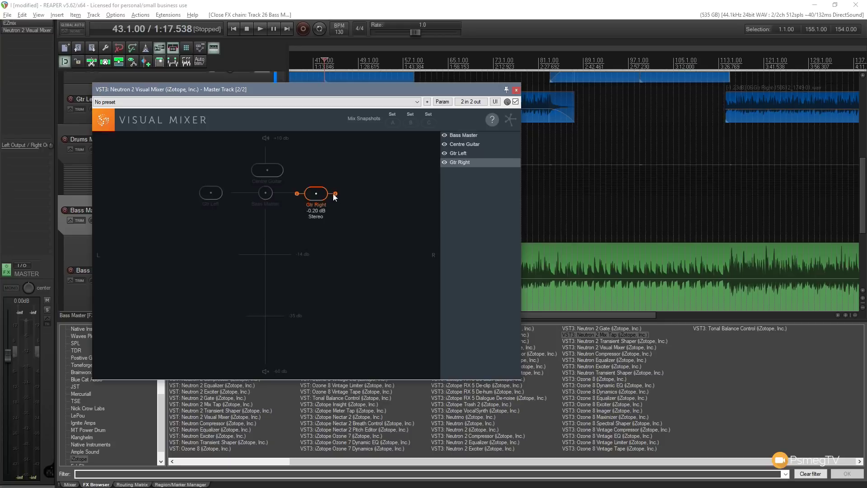
mouse_move(334, 195)
mouse_down()
mouse_move(320, 198)
mouse_move(327, 201)
mouse_up()
drag(210, 196, 209, 199)
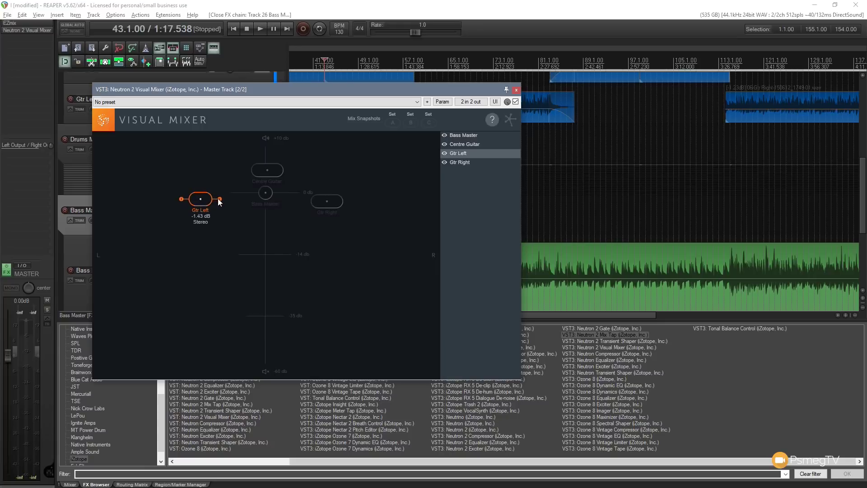
drag(218, 199, 223, 198)
Store the current mix as snapshot A, then spread the guitars and drop Bass Master to -11.65 dB
click(393, 122)
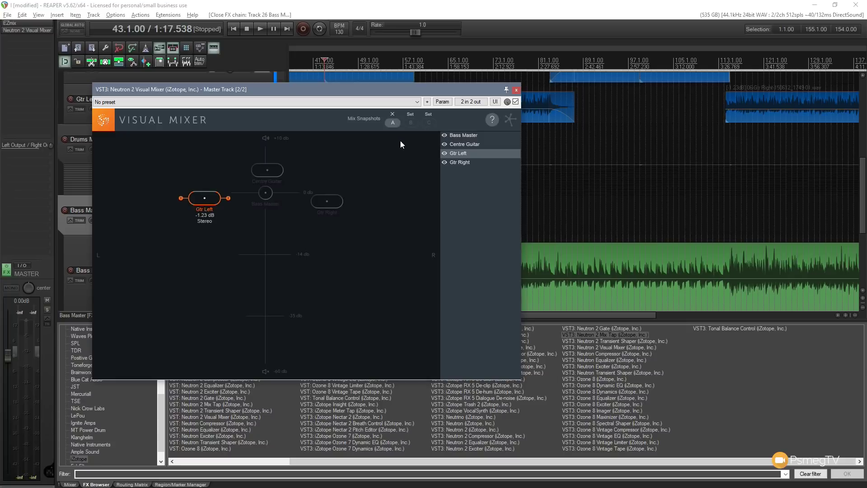
drag(328, 206, 373, 242)
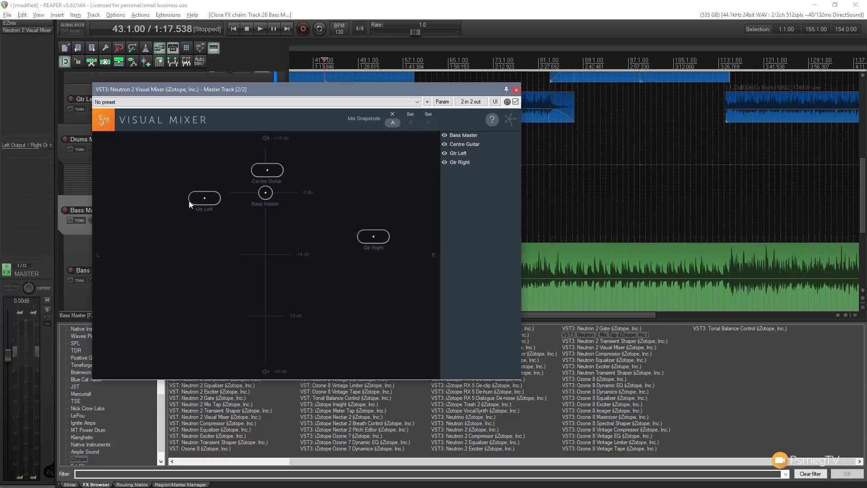
drag(205, 199, 166, 249)
drag(267, 195, 277, 215)
click(267, 170)
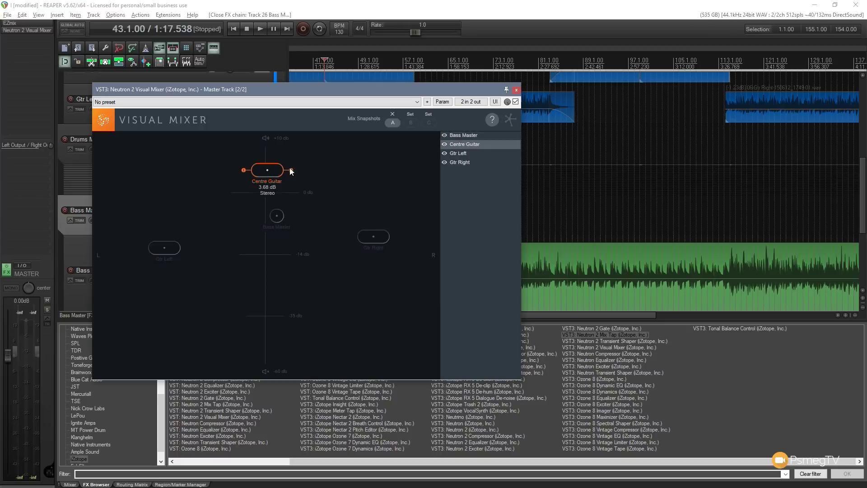
drag(388, 238, 383, 242)
click(165, 248)
drag(276, 216, 248, 244)
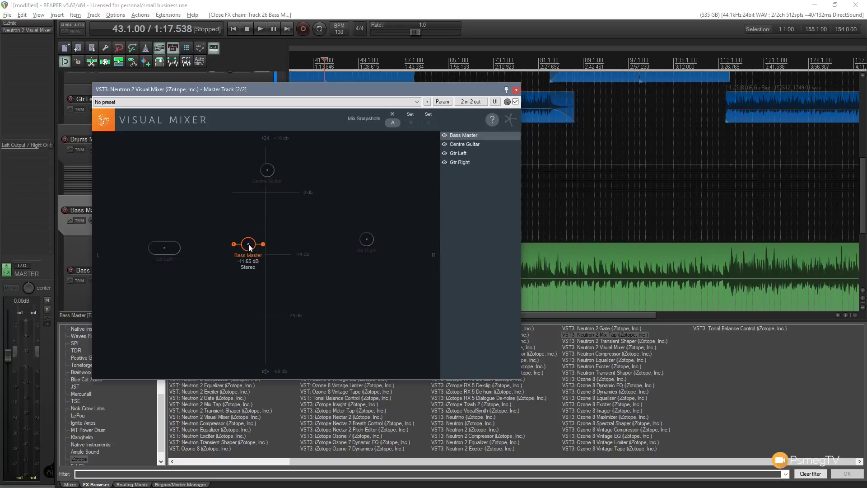
Save the rearranged mix as snapshot B and compare it against snapshot A
click(412, 115)
click(393, 122)
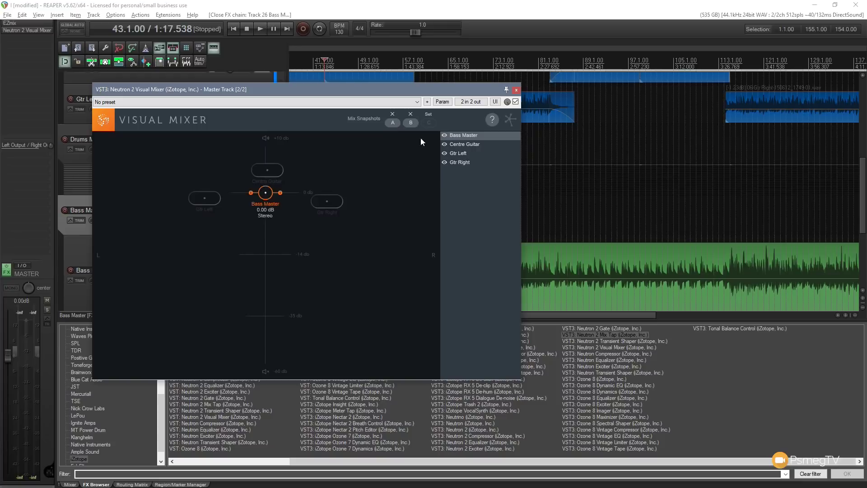
click(411, 123)
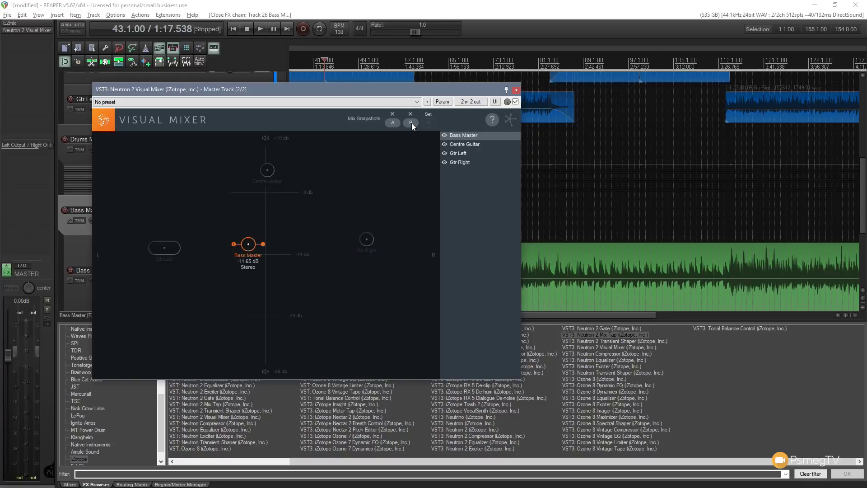